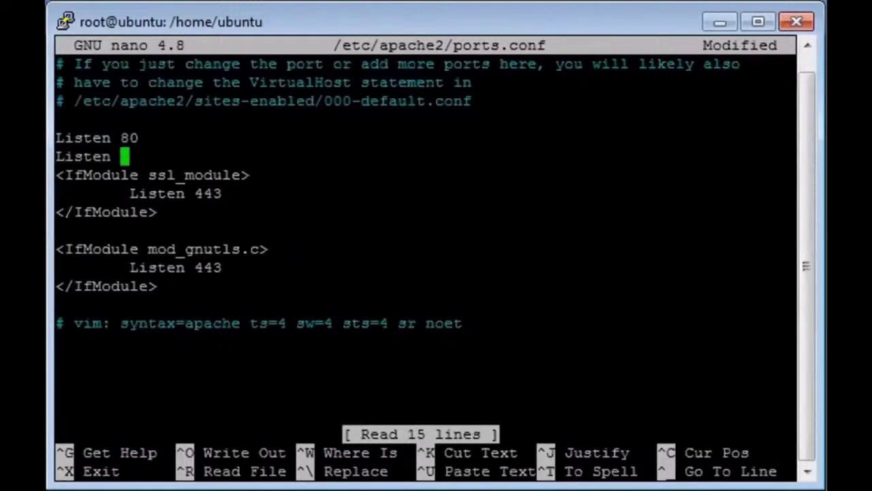
# Add a 'Listen 8080' line to ports.conf and save the file.
pyautogui.write('8080')
pyautogui.press('Return')
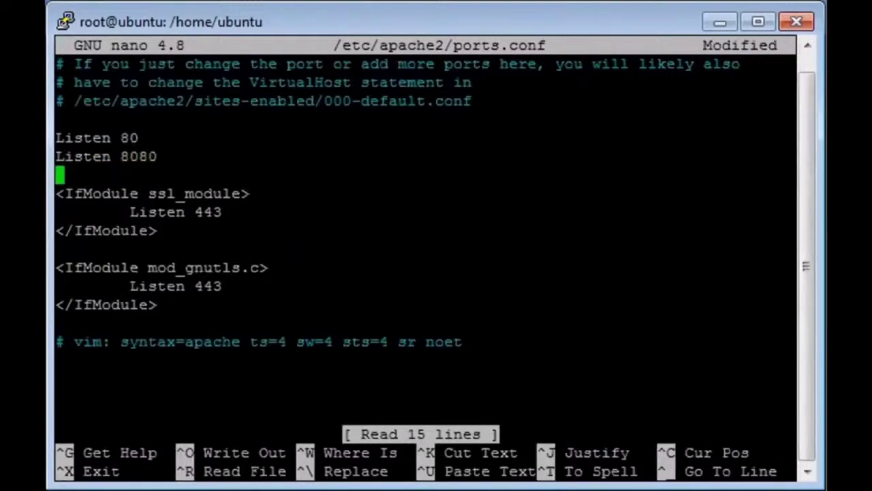
pyautogui.hotkey('ctrl', 'x')
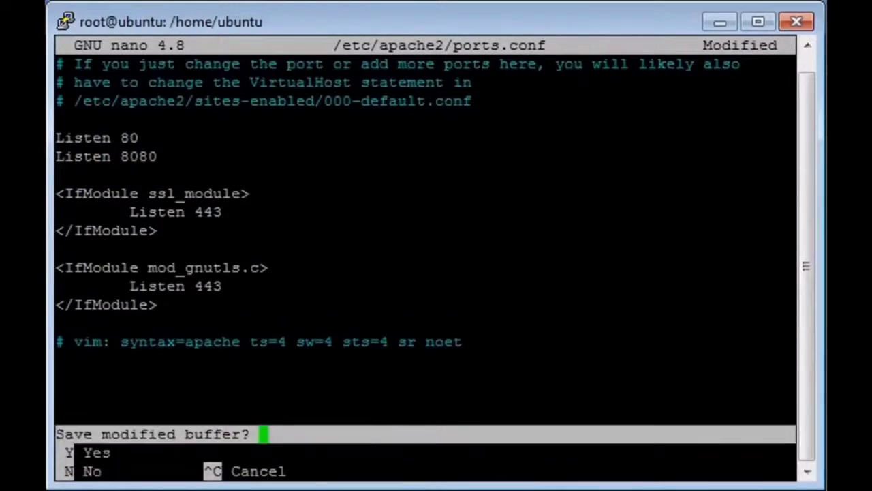
pyautogui.press('y')
pyautogui.press('Return')
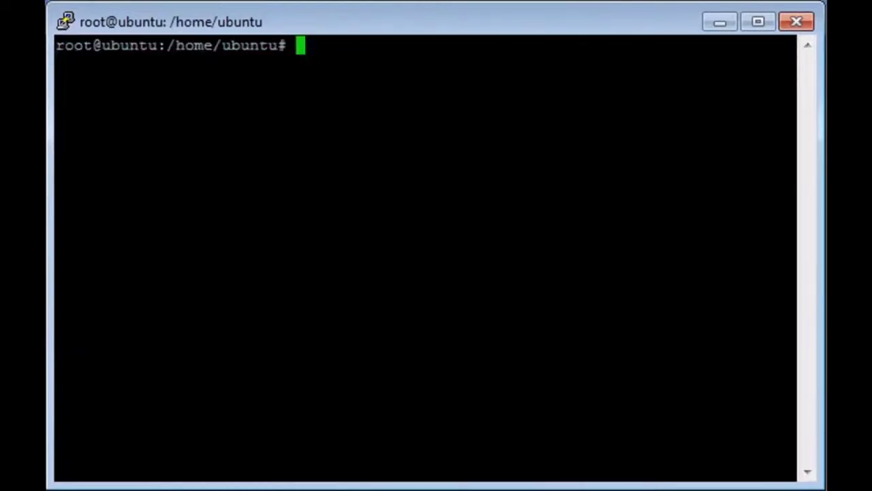
# Enable the deflate module and the library site, then restart Apache2.
pyautogui.write('a')
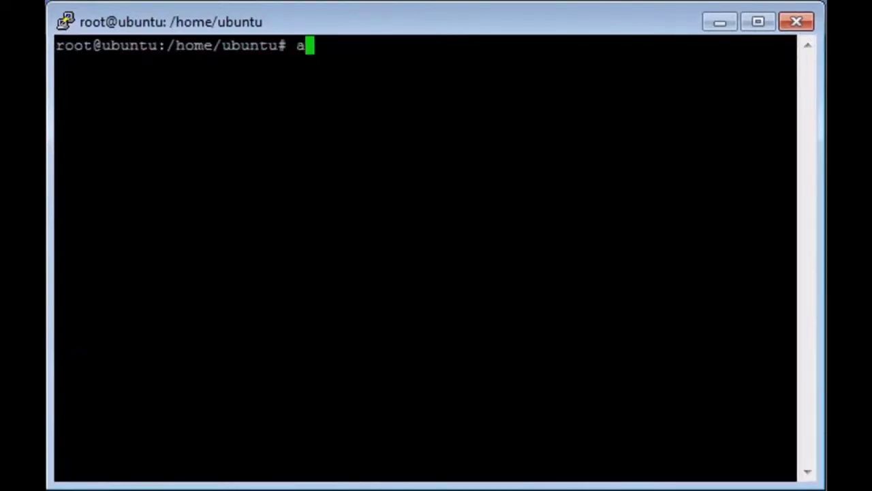
pyautogui.write('2enmod defl')
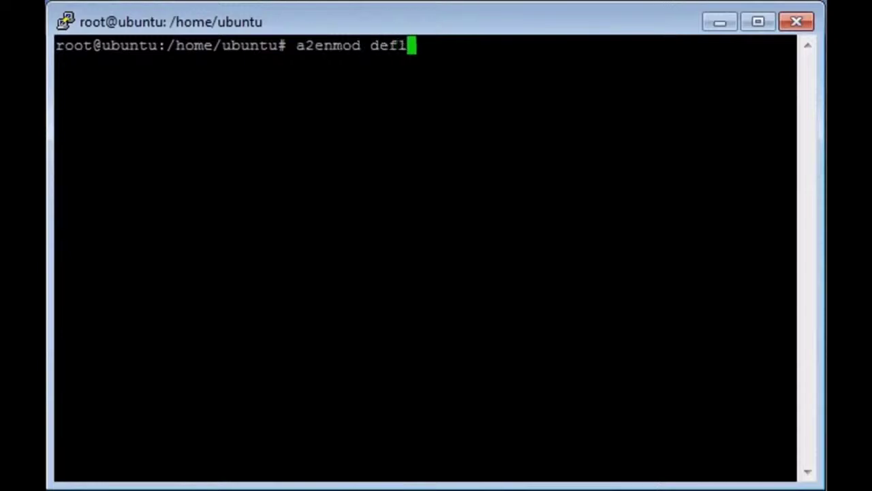
pyautogui.write('ate')
pyautogui.press('Return')
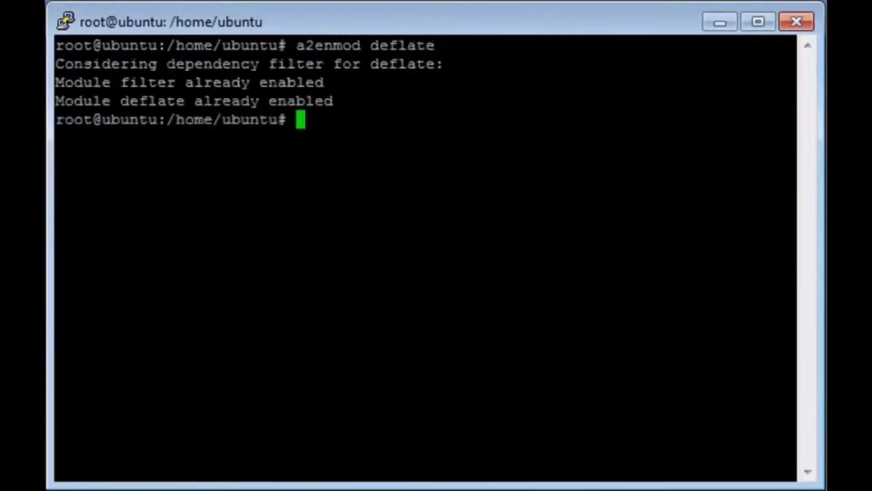
pyautogui.write('a2')
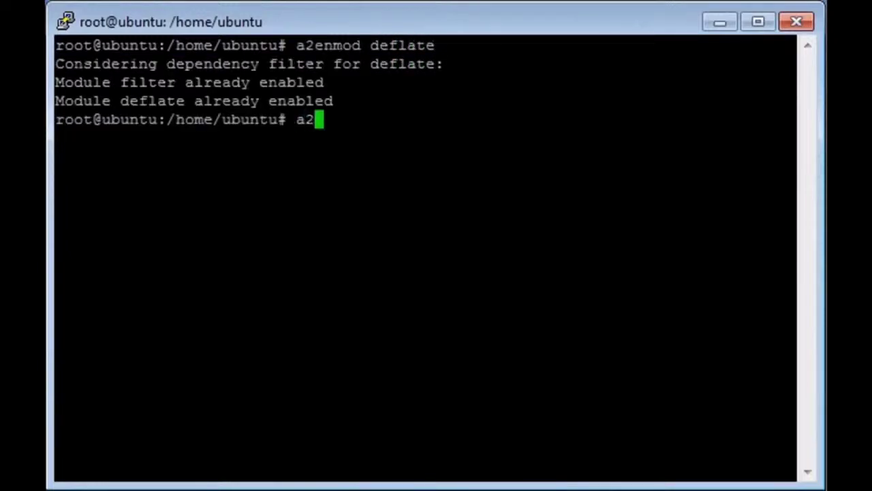
pyautogui.write('ensite library')
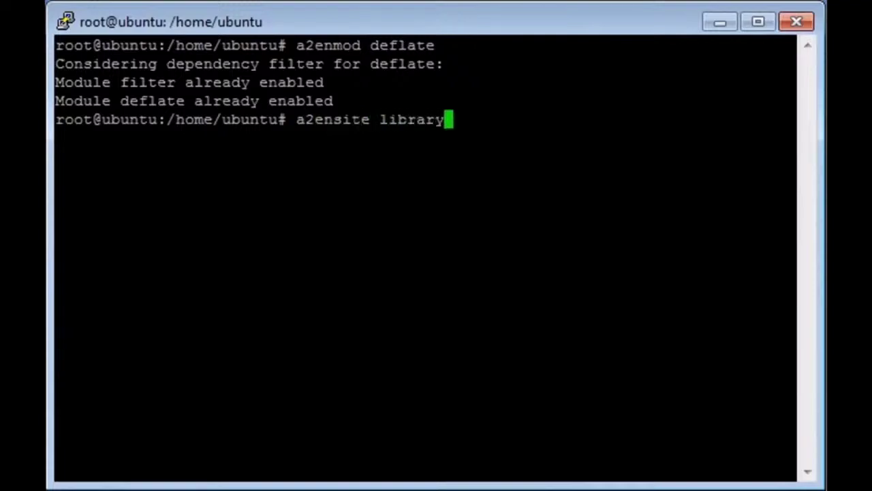
pyautogui.press('Return')
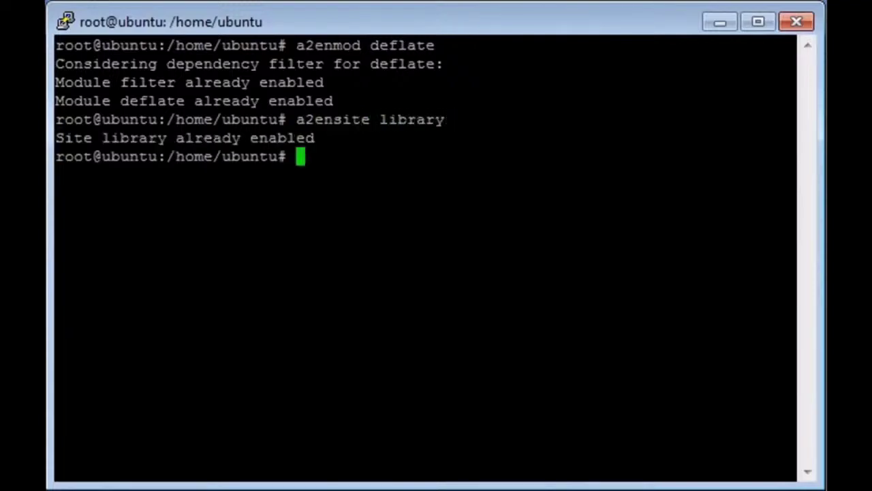
pyautogui.write('service apache')
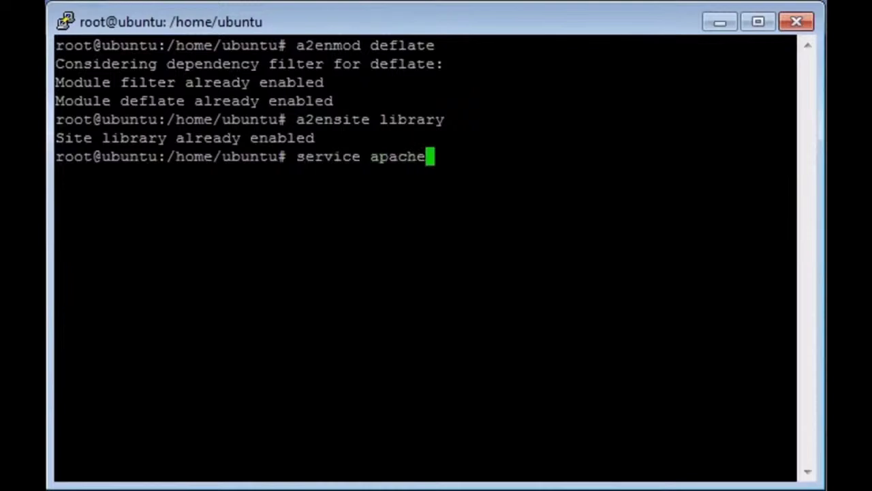
pyautogui.write('2 restart')
pyautogui.press('Return')
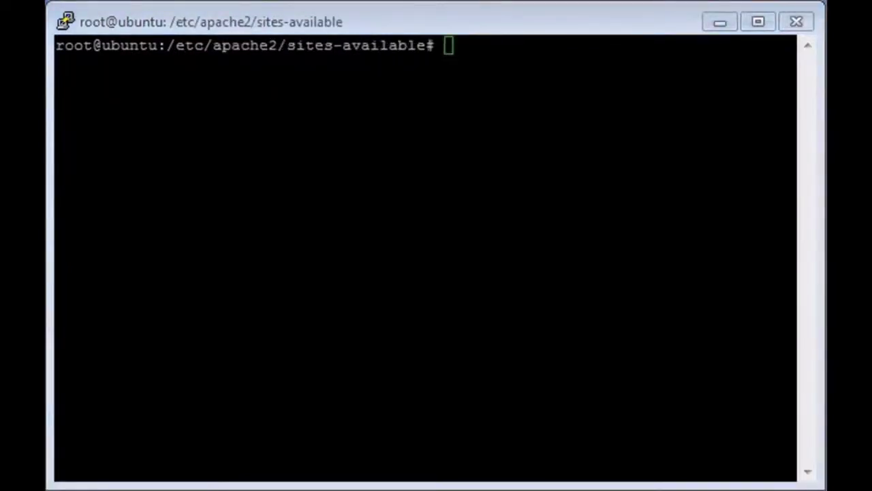
# Print the Koha database password from koha-conf.xml with xmlstarlet and copy it.
pyautogui.click(535, 6)
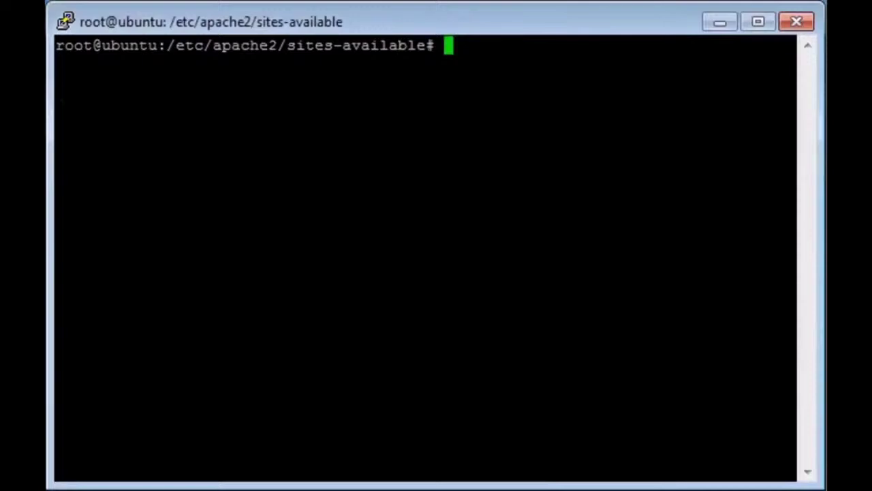
pyautogui.rightClick(504, 44)
pyautogui.press('Return')
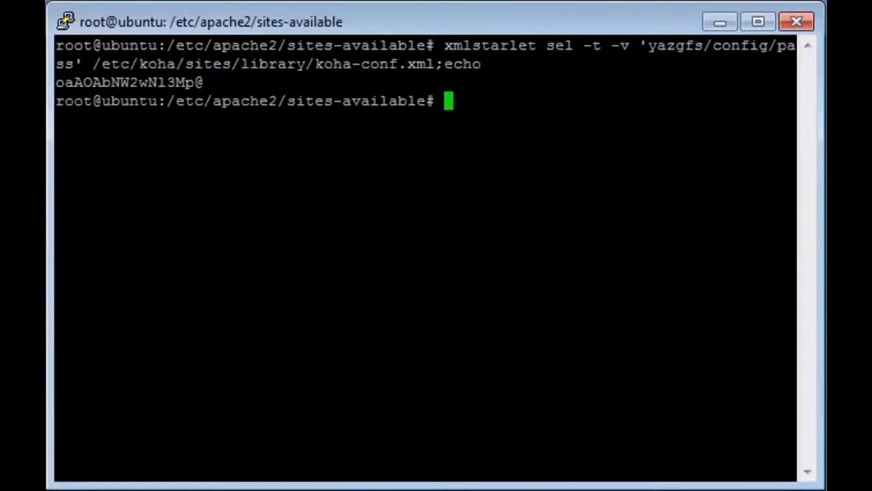
pyautogui.moveTo(203, 76); pyautogui.dragTo(94, 76)
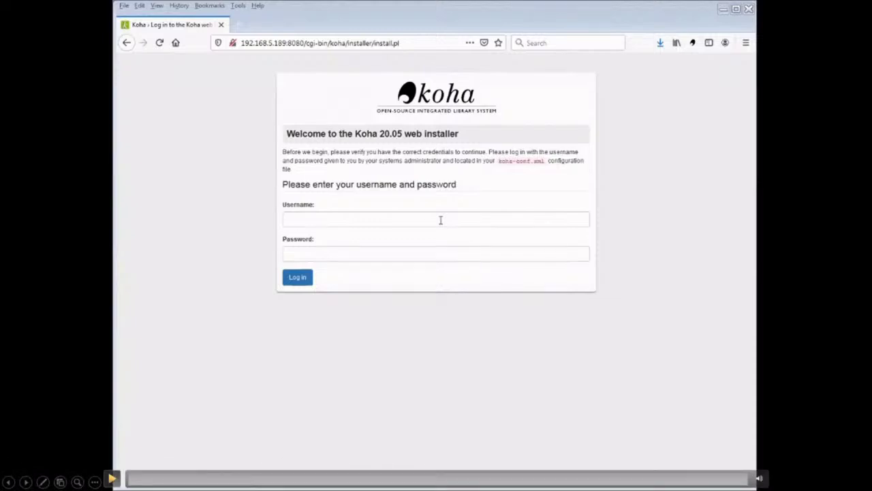
# Log in to the web installer and continue once the database tables are created.
pyautogui.click(156, 244)
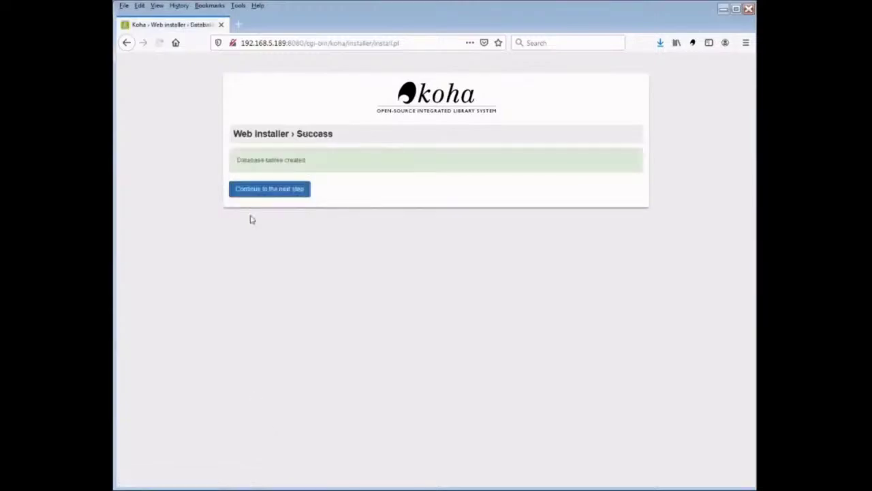
pyautogui.click(269, 194)
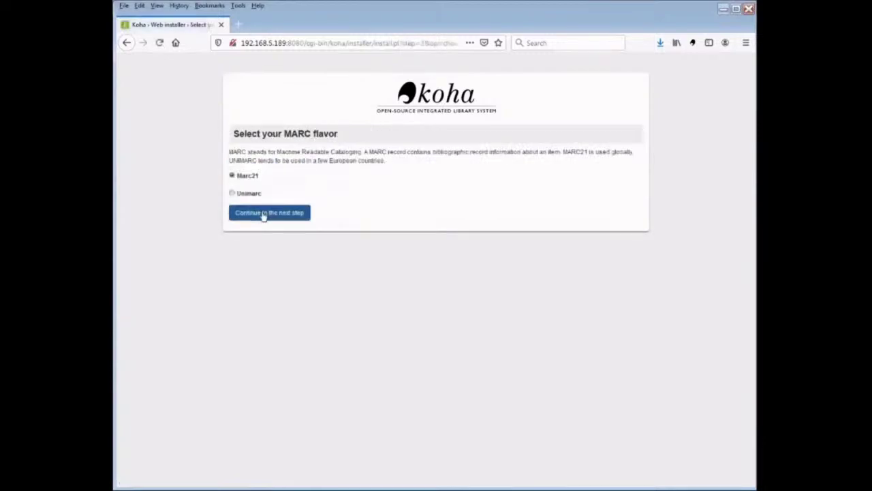
# Keep Marc21, tick the MARC 21 matching rules and Z39.50 server access, and import default data.
pyautogui.click(264, 214)
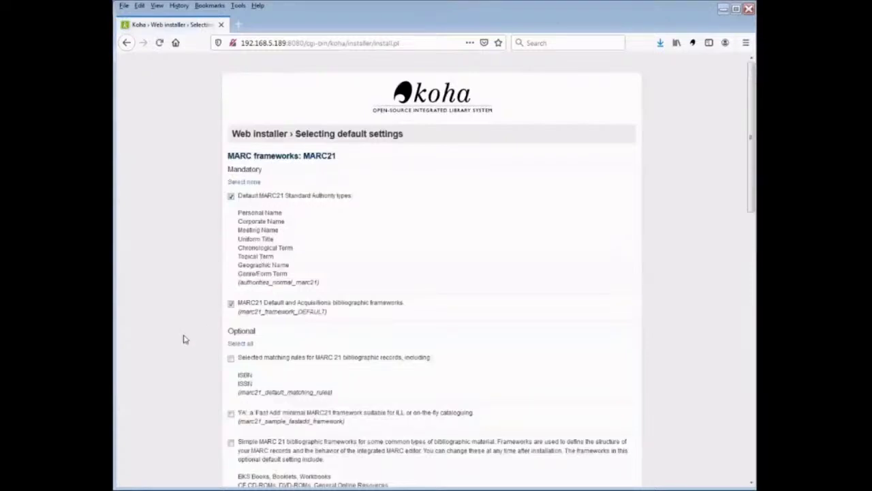
pyautogui.scroll(-3, 182, 339)
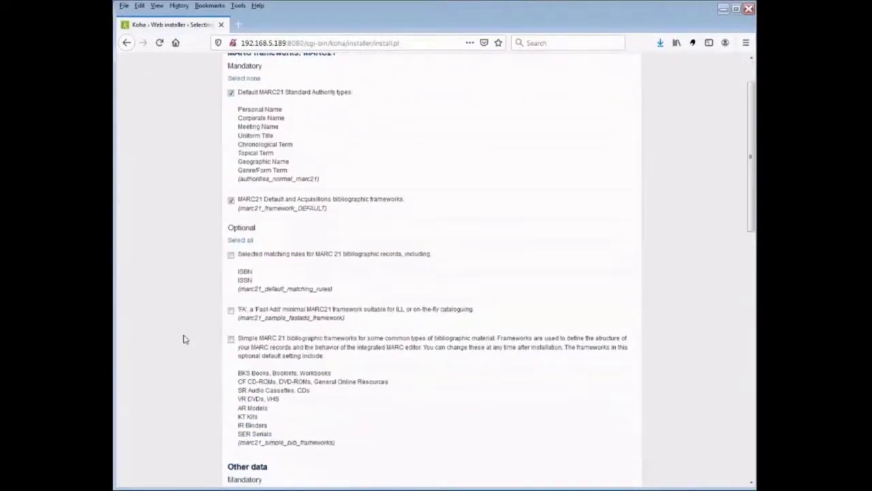
pyautogui.click(231, 255)
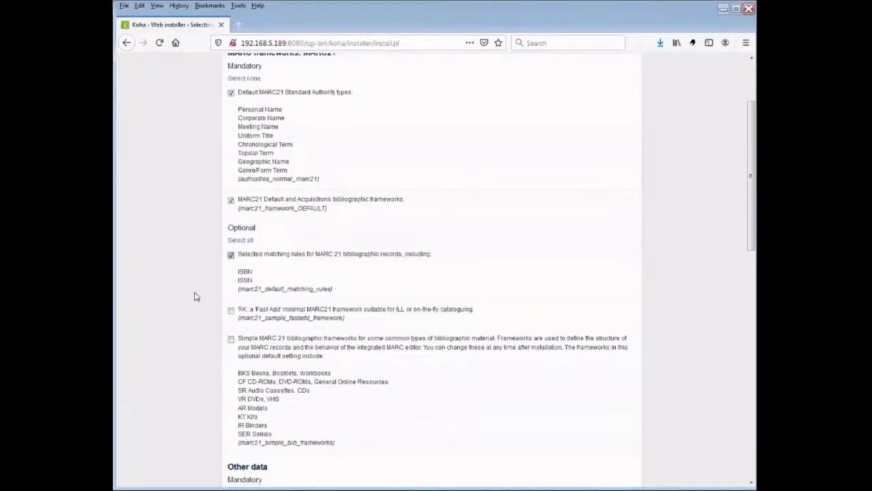
pyautogui.scroll(-2, 204, 329)
pyautogui.scroll(-4, 203, 330)
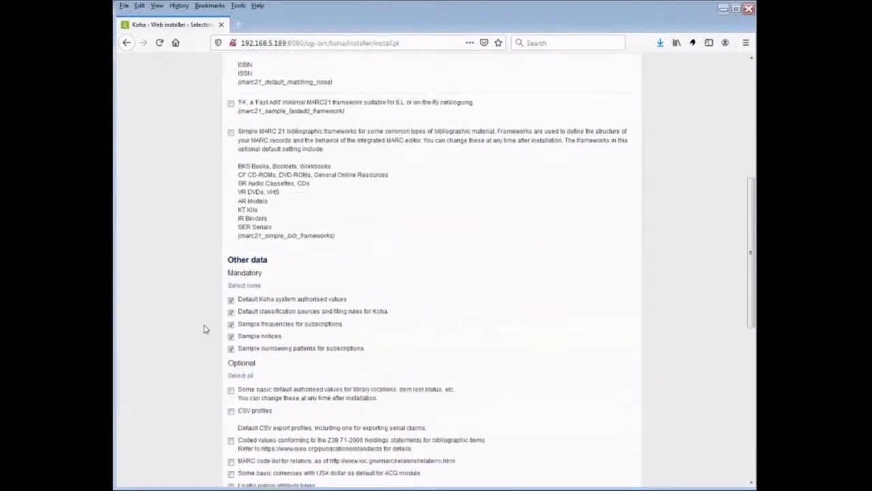
pyautogui.scroll(-3, 203, 329)
pyautogui.scroll(-2, 203, 329)
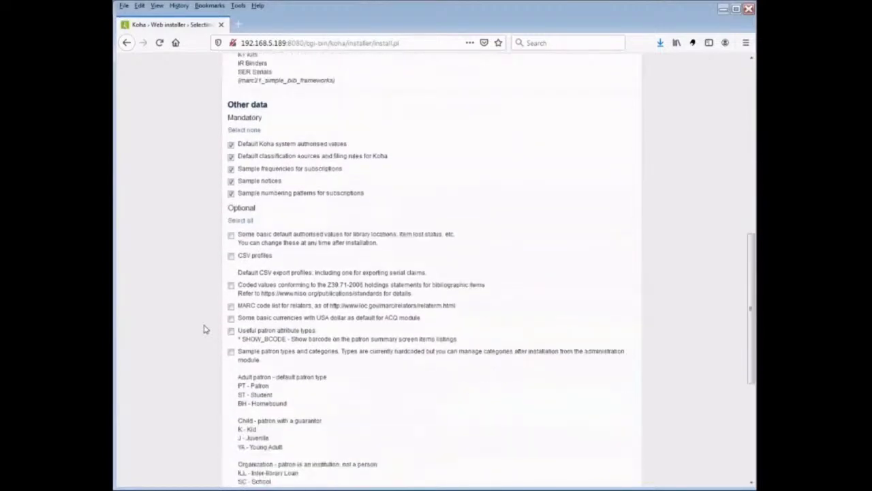
pyautogui.scroll(-4, 203, 329)
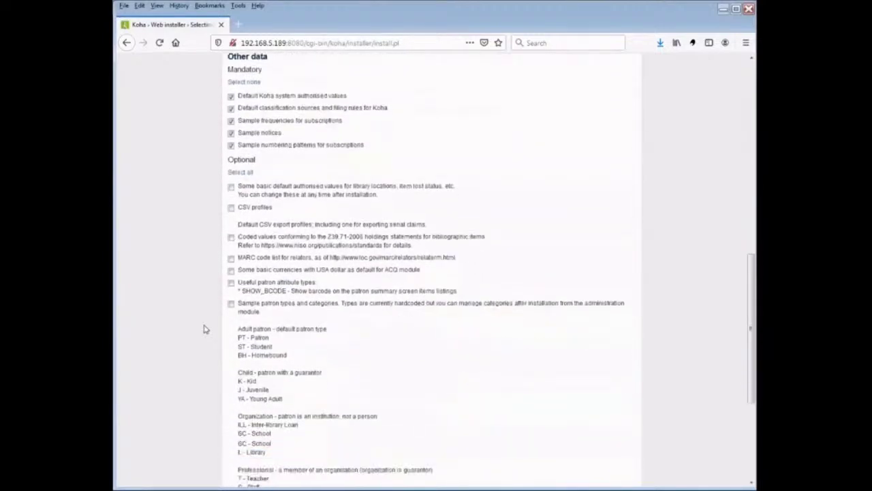
pyautogui.scroll(-3, 203, 329)
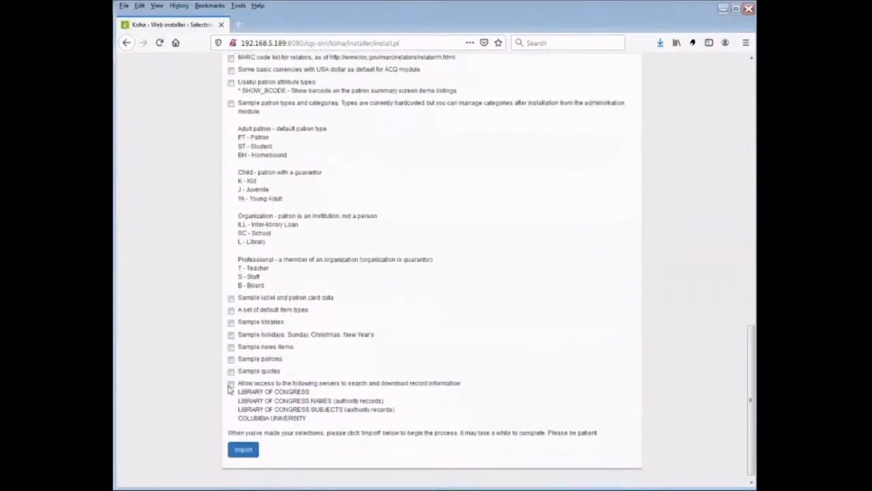
pyautogui.click(231, 385)
pyautogui.click(244, 451)
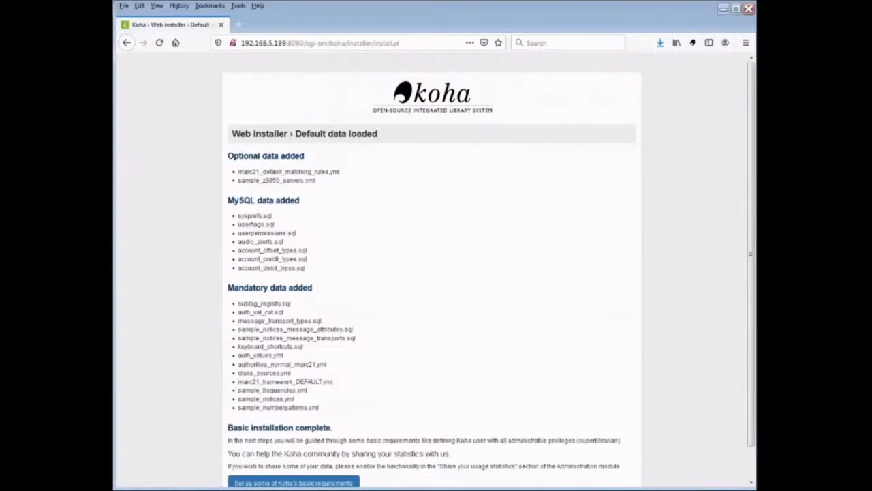
# Create a library with code 'lib' and name 'library', and submit it.
pyautogui.scroll(-1, 166, 417)
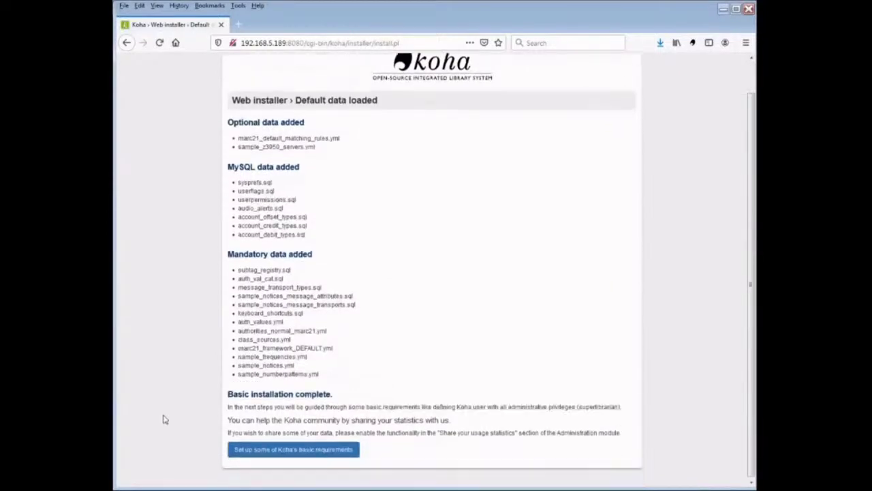
pyautogui.click(292, 451)
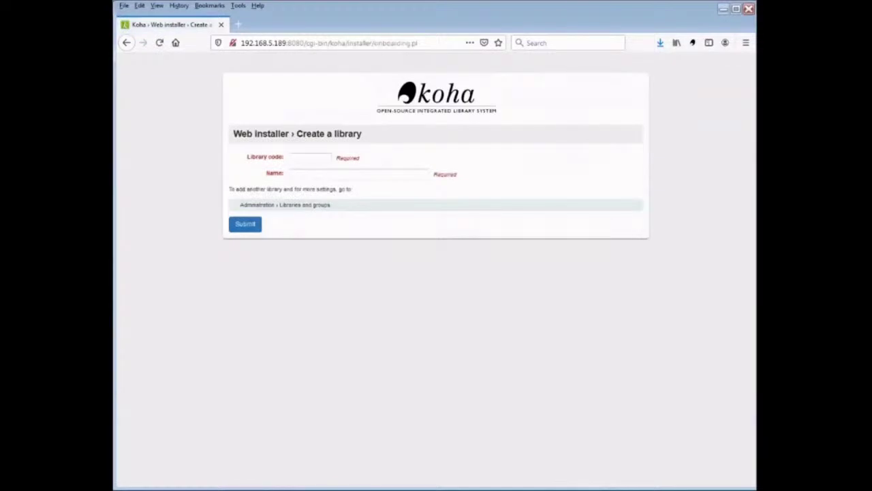
pyautogui.click(318, 159)
pyautogui.write('lib')
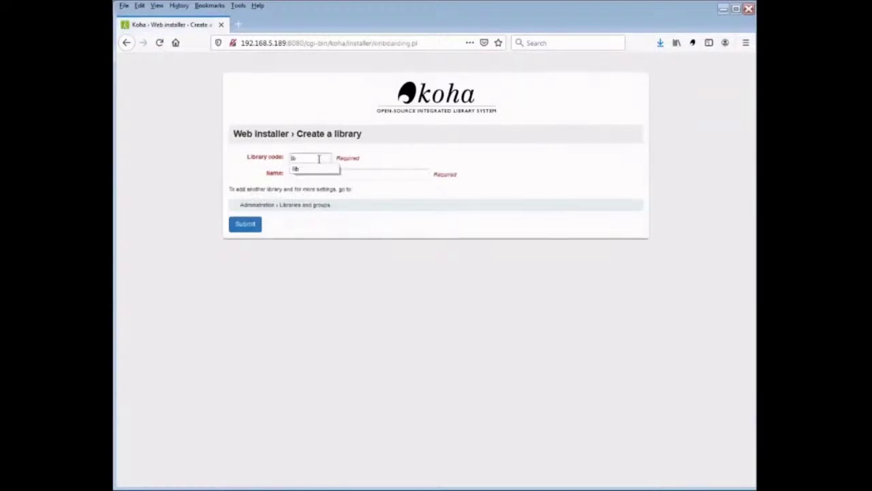
pyautogui.press('Tab')
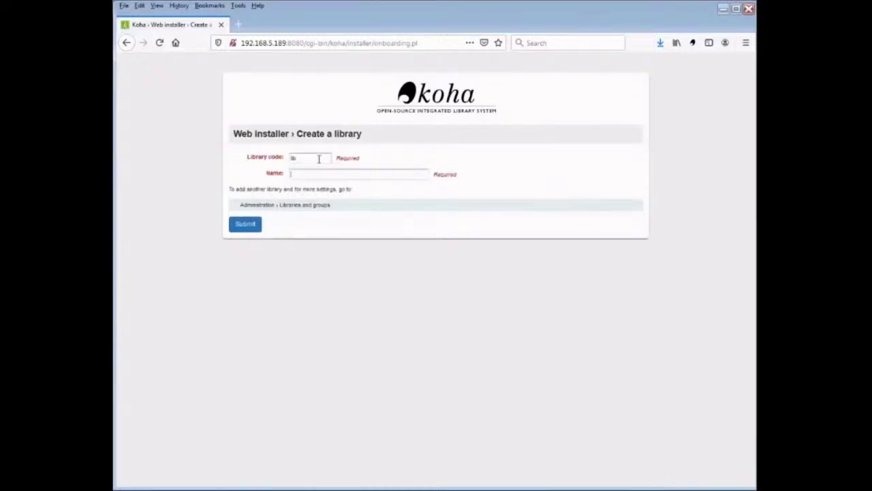
pyautogui.write('library')
pyautogui.click(335, 185)
pyautogui.click(231, 225)
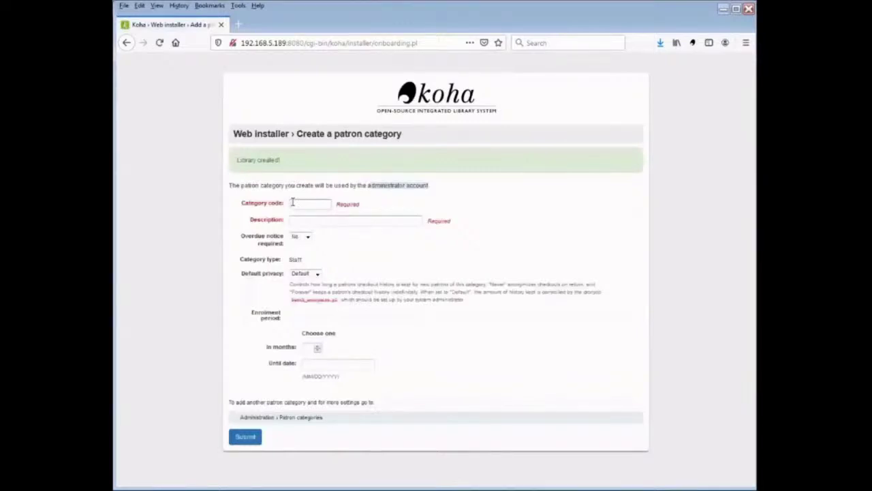
# Create patron category STAFF, description 'Staff', with a 99-month enrolment period.
pyautogui.click(292, 202)
pyautogui.click(308, 216)
pyautogui.click(308, 220)
pyautogui.write('St')
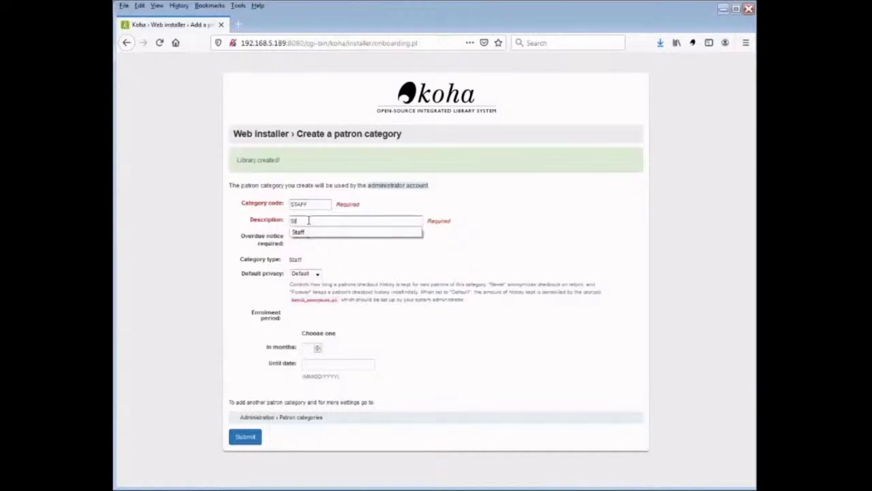
pyautogui.click(313, 232)
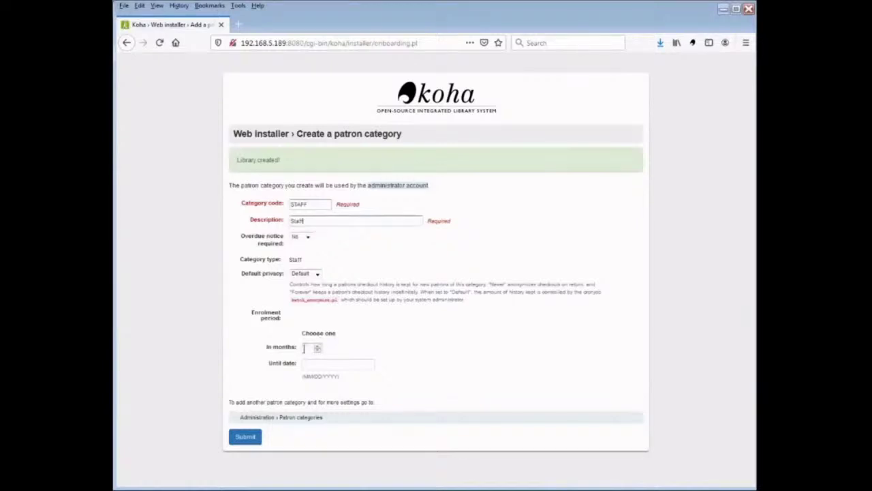
pyautogui.click(308, 348)
pyautogui.write('999')
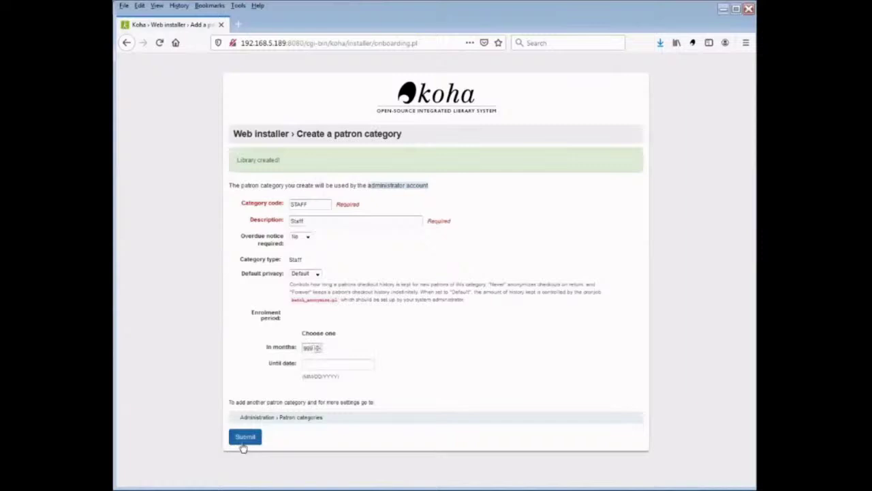
pyautogui.click(246, 438)
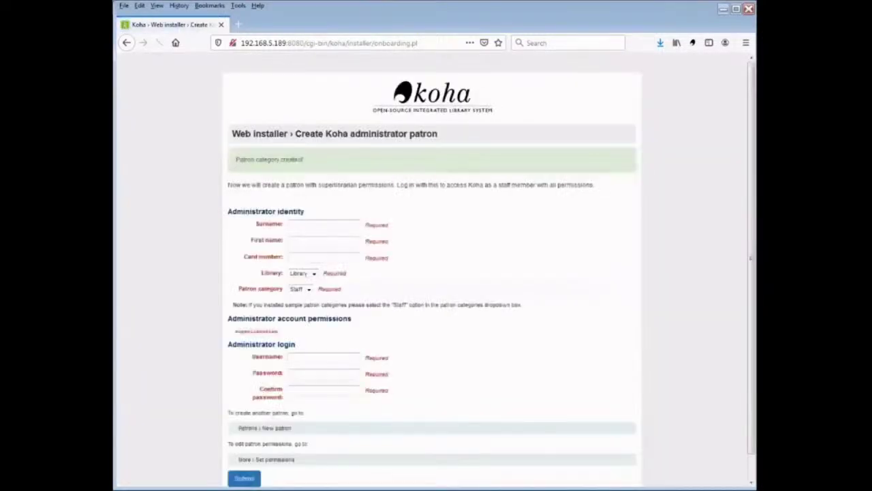
# Fill in the administrator patron's surname, first name and card number.
pyautogui.click(303, 224)
pyautogui.write('Librarian')
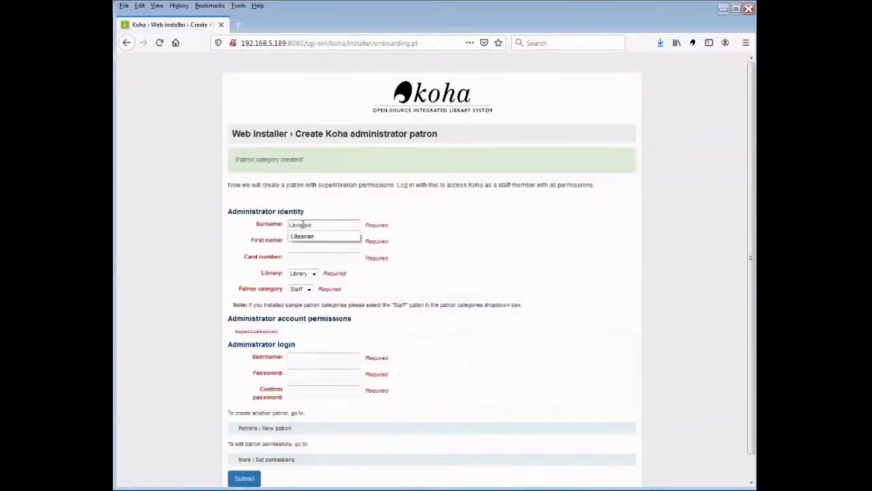
pyautogui.press('Return')
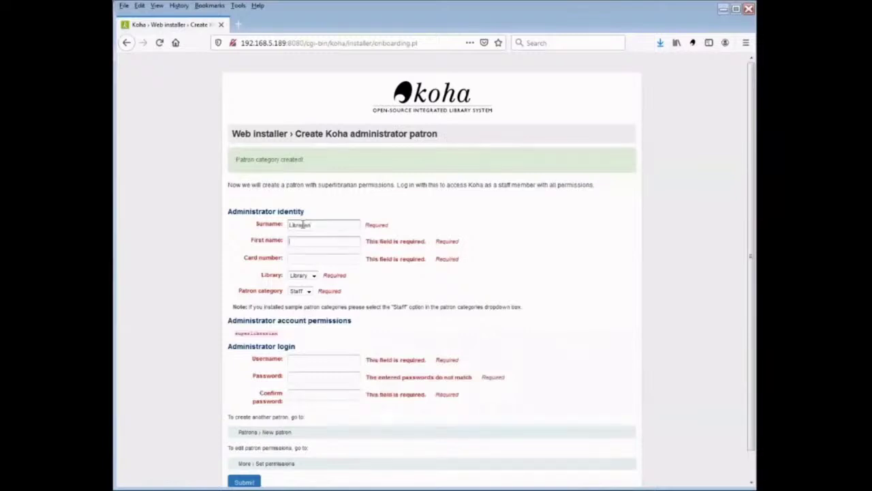
pyautogui.write('The')
pyautogui.press('Tab')
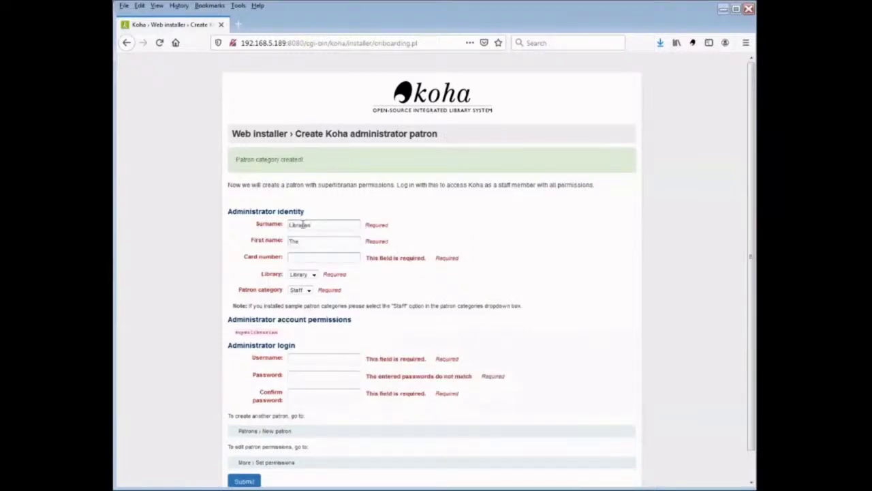
pyautogui.write('1')
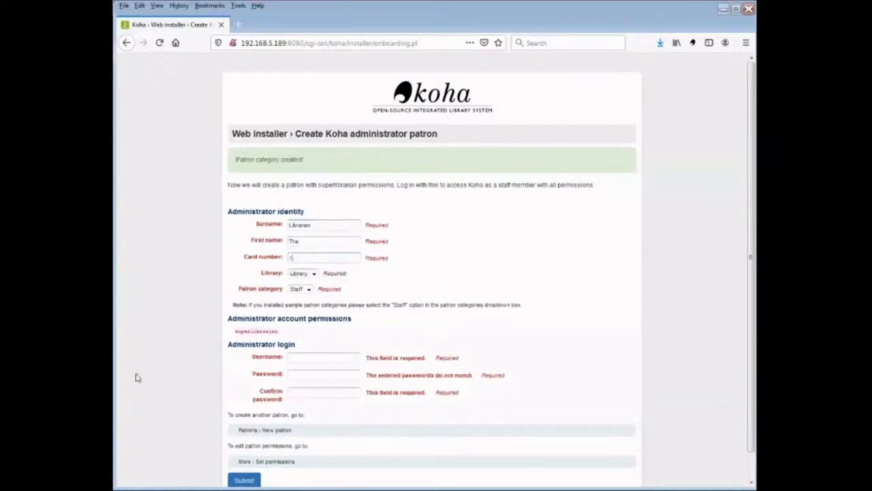
# Set the administrator's username 'librarian' and password, then submit the patron.
pyautogui.click(306, 357)
pyautogui.click(306, 357)
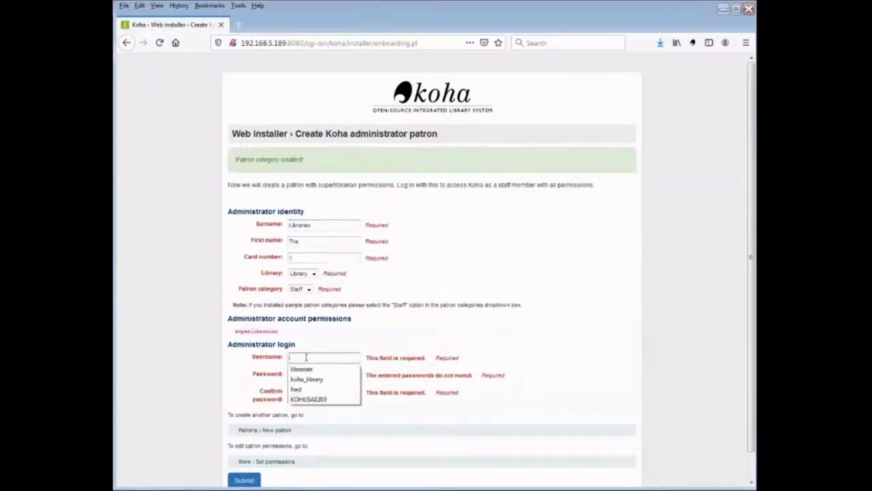
pyautogui.click(306, 369)
pyautogui.click(306, 374)
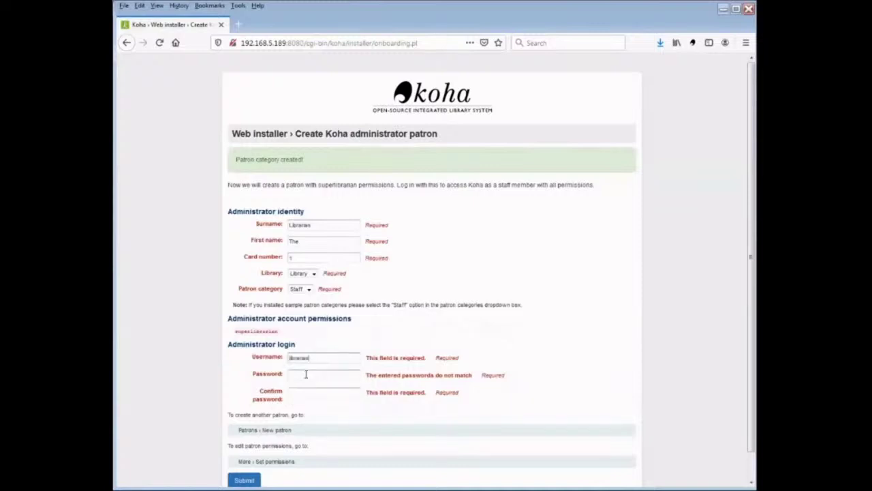
pyautogui.write('koha')
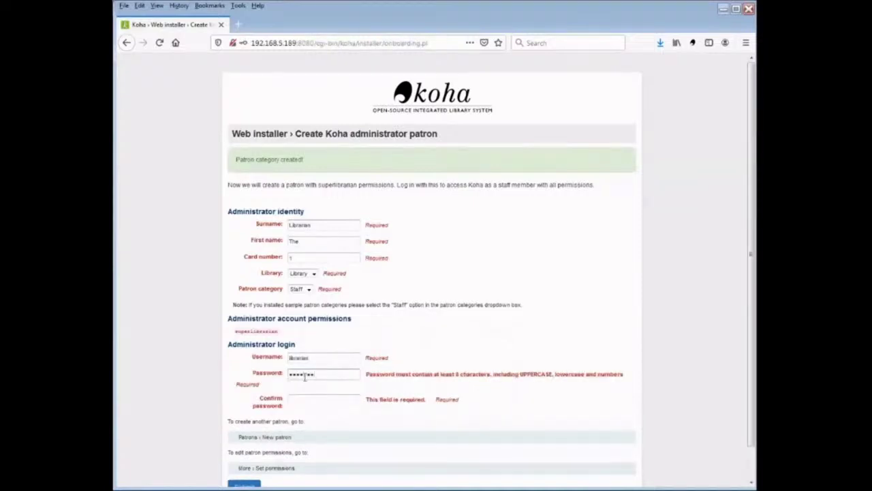
pyautogui.click(304, 392)
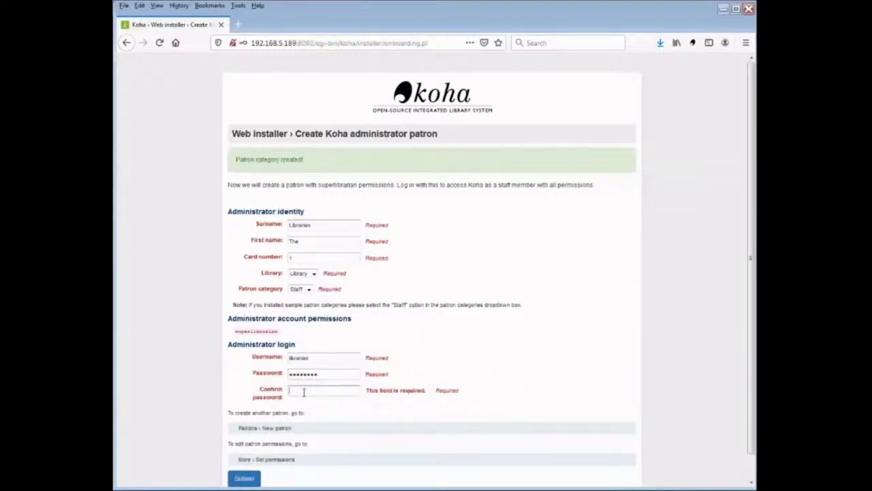
pyautogui.write('librari')
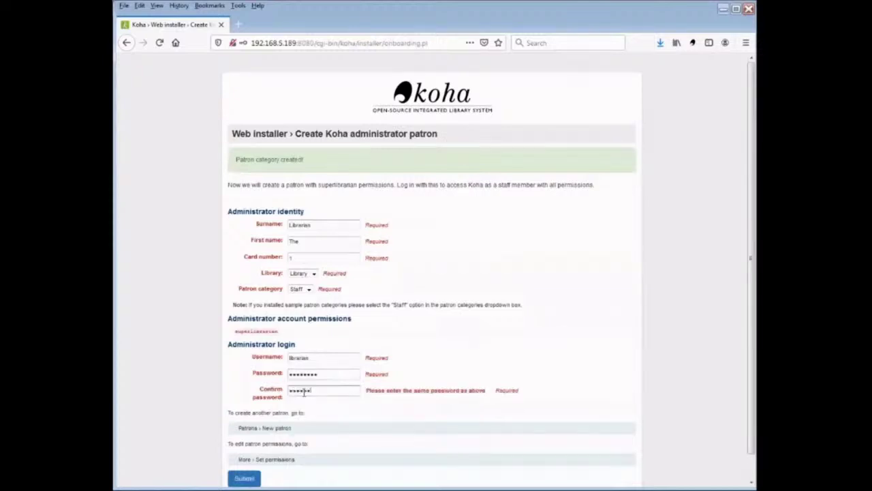
pyautogui.write('an')
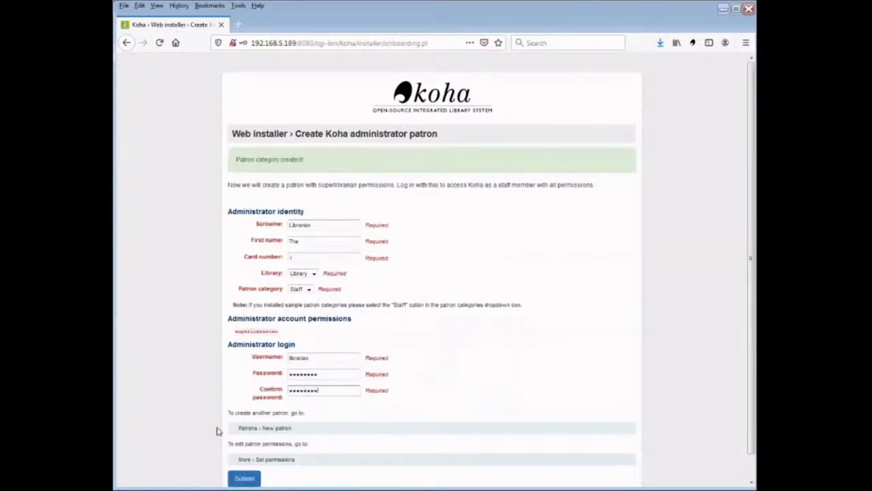
pyautogui.click(245, 478)
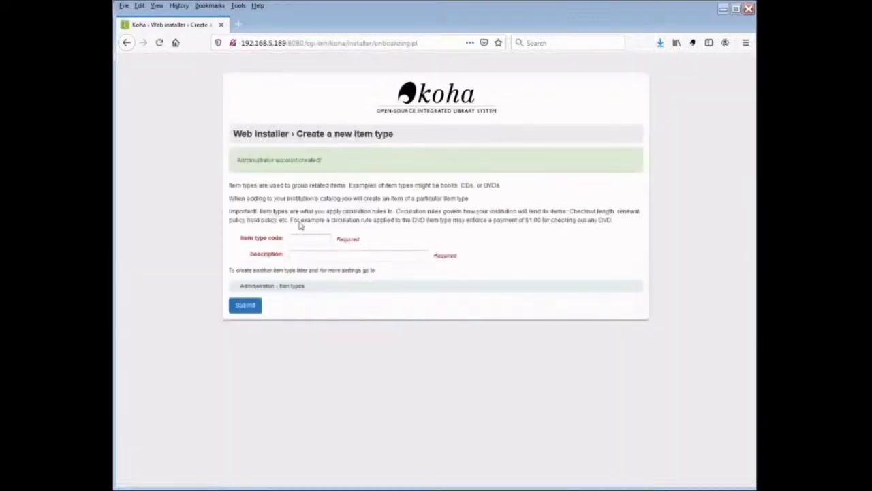
# Create item type code 'Book' with description 'BOOK' and submit it.
pyautogui.click(304, 238)
pyautogui.write('Boo')
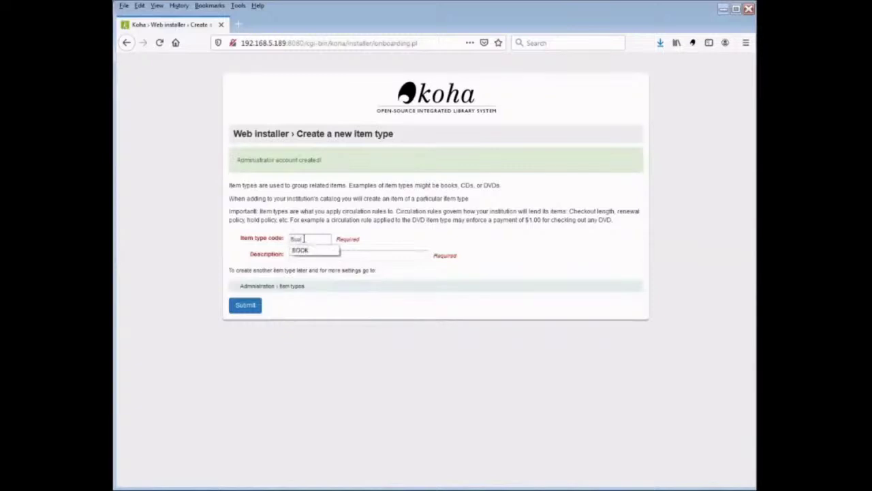
pyautogui.write('k')
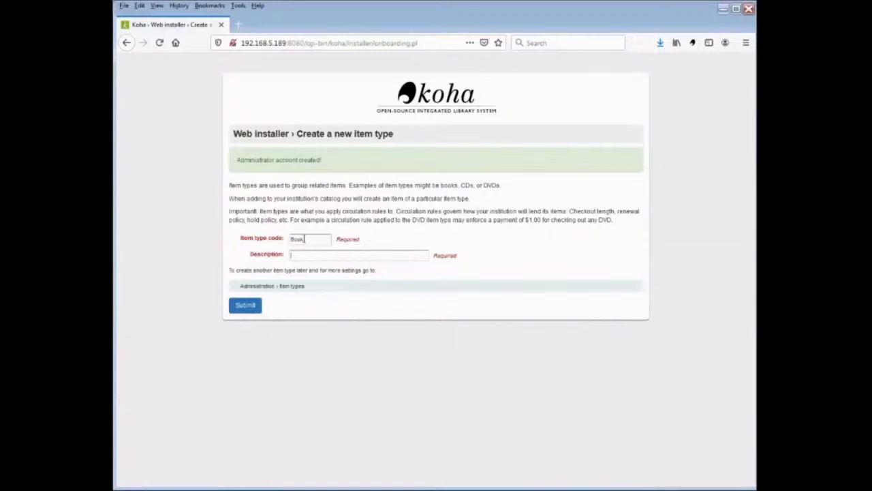
pyautogui.write('Book')
pyautogui.click(303, 265)
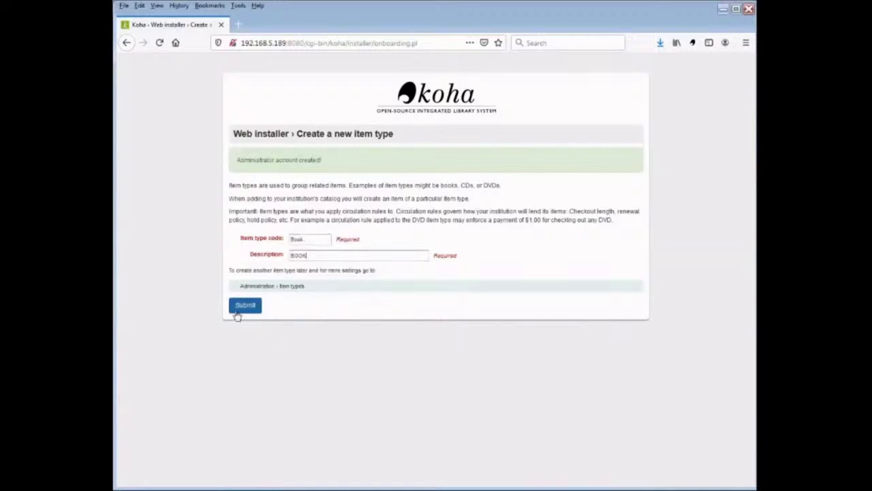
pyautogui.click(241, 306)
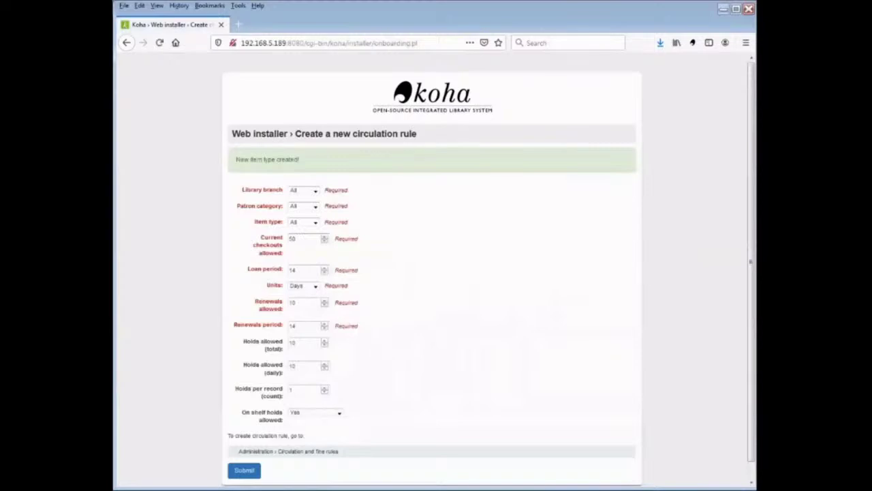
# Submit the default circulation rule and start using Koha at the staff login page.
pyautogui.click(246, 472)
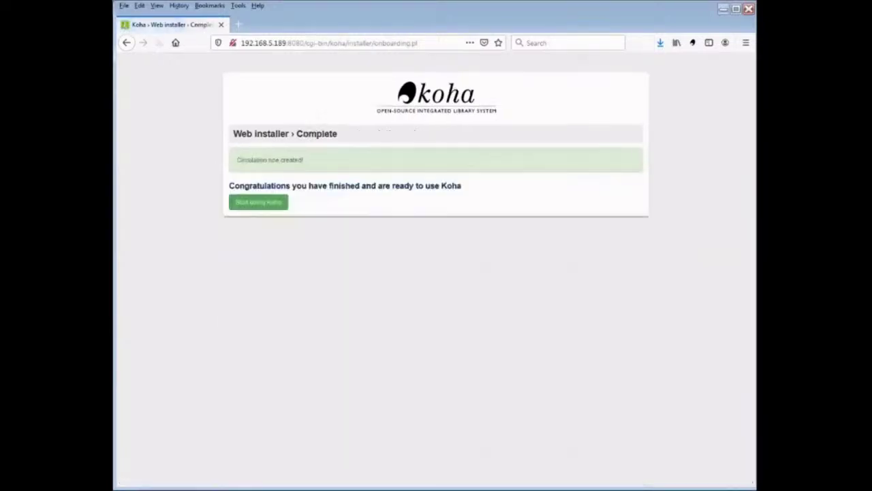
pyautogui.click(254, 204)
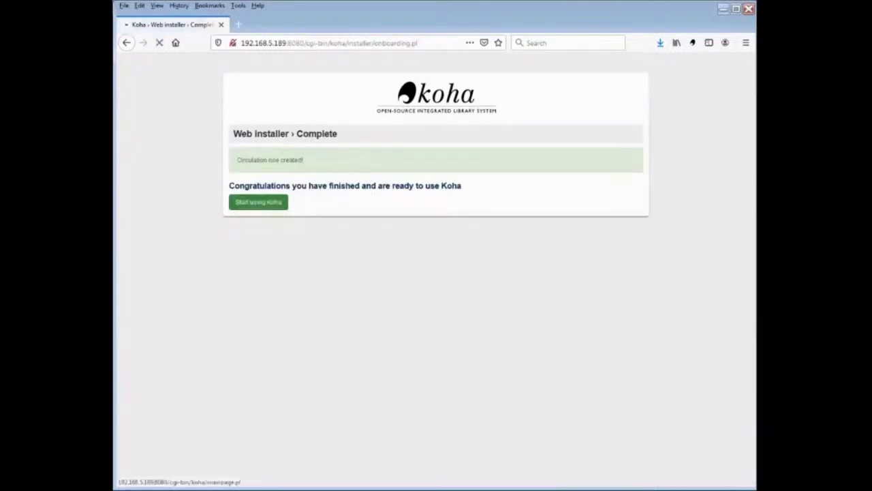
pyautogui.click(395, 232)
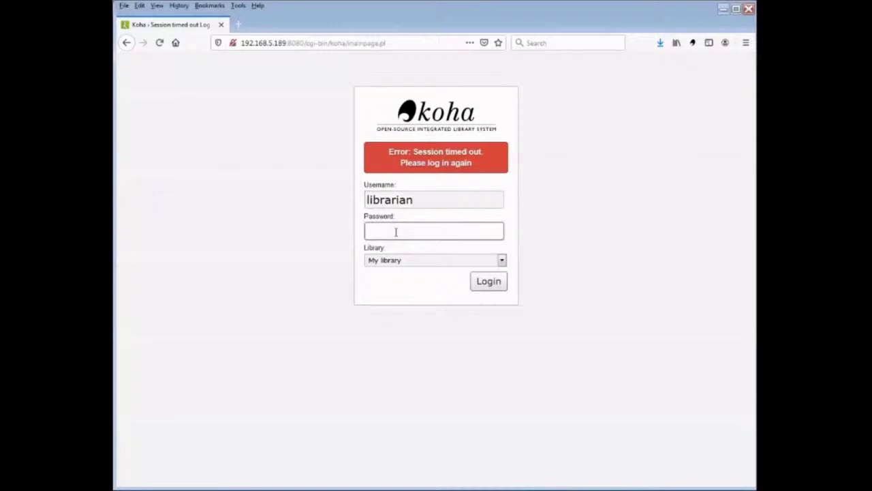
# Enter the administrator password and log in to the Koha staff client.
pyautogui.write('koha1234')
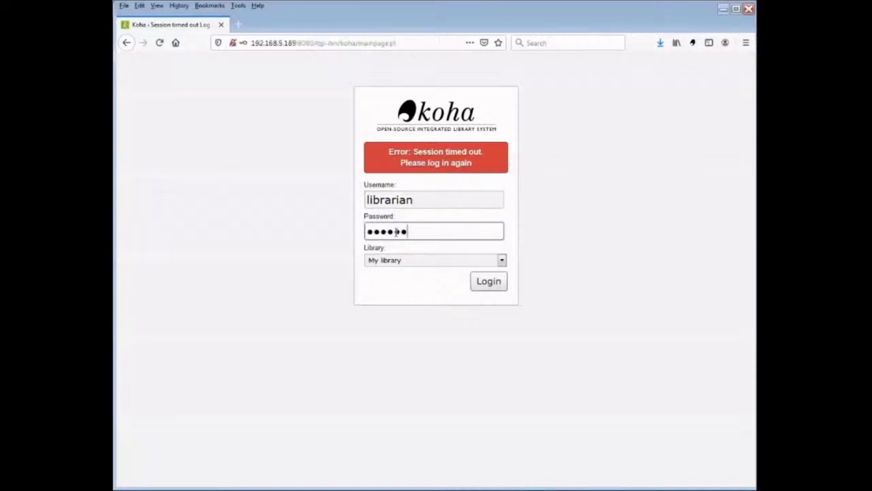
pyautogui.press('Return')
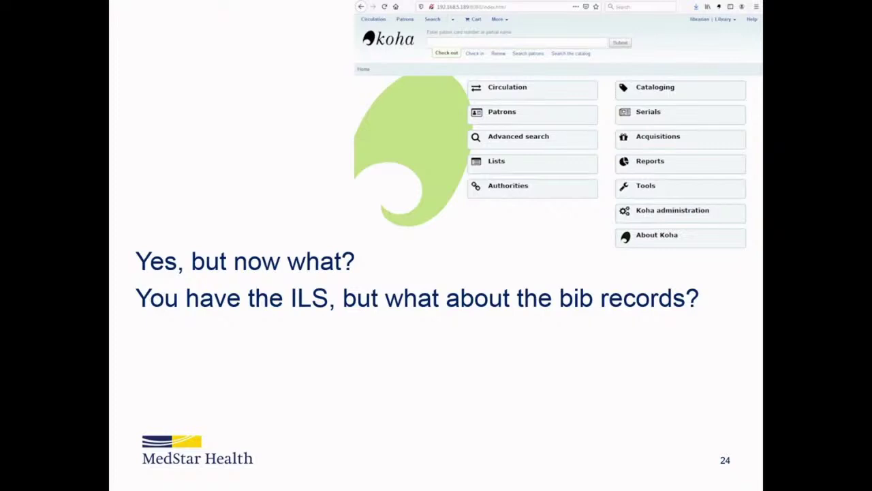
# Advance the presentation to slide 25 on harvesting ISBNs, then to the Cross Creek back cover.
pyautogui.press('Right')
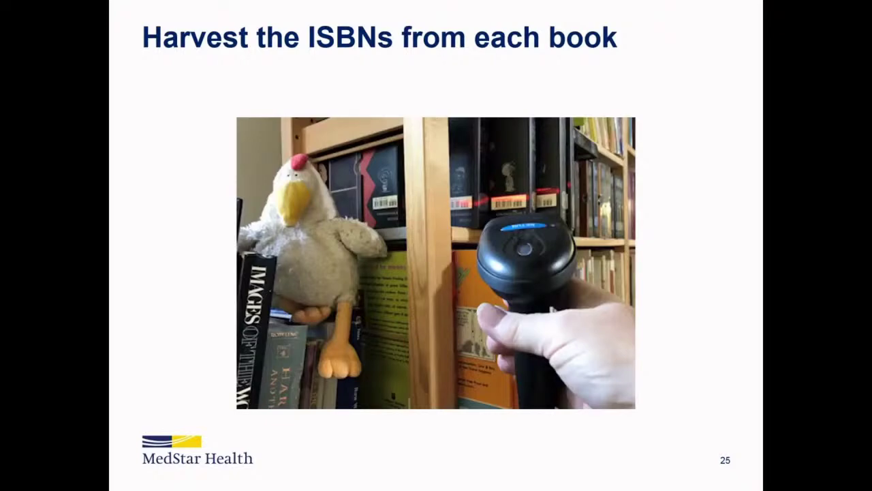
pyautogui.press('Right')
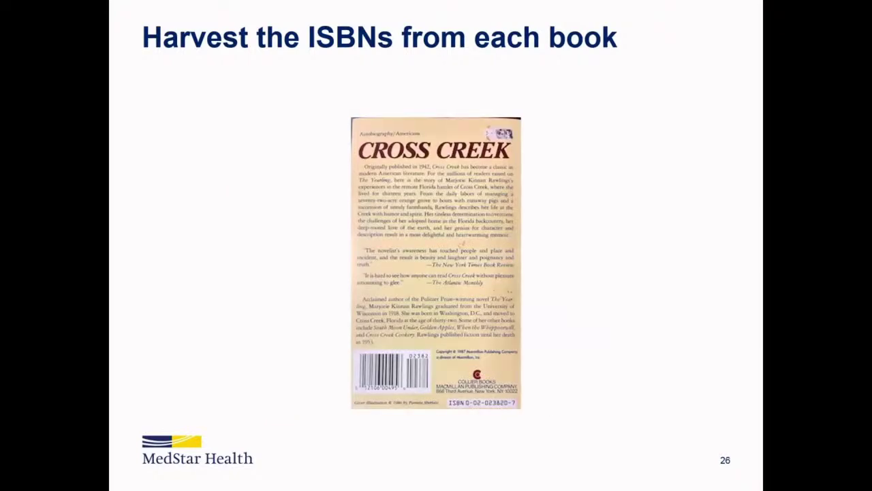